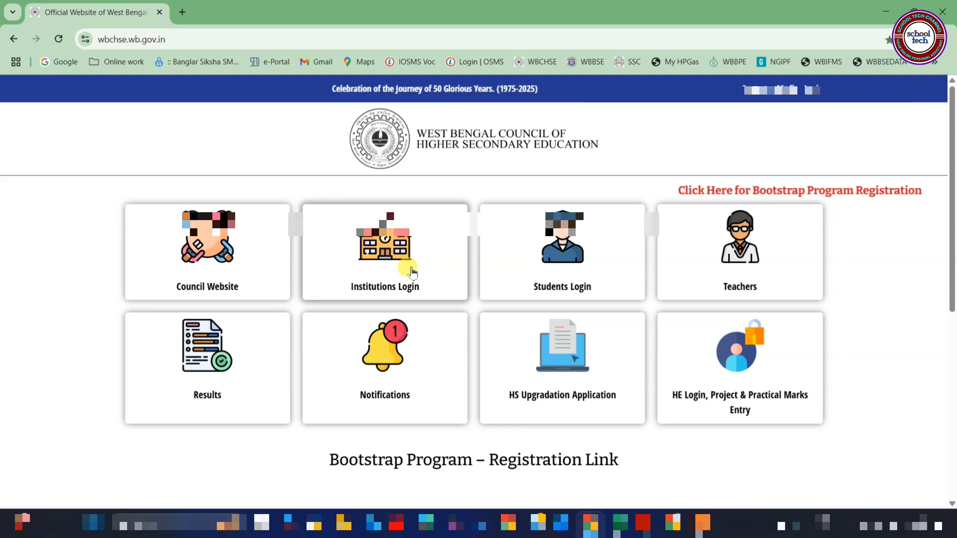
Enter the institution login portal and open the marks upload page for Class XI (semester system).
{"action": "left_click", "coordinate": [412, 272]}
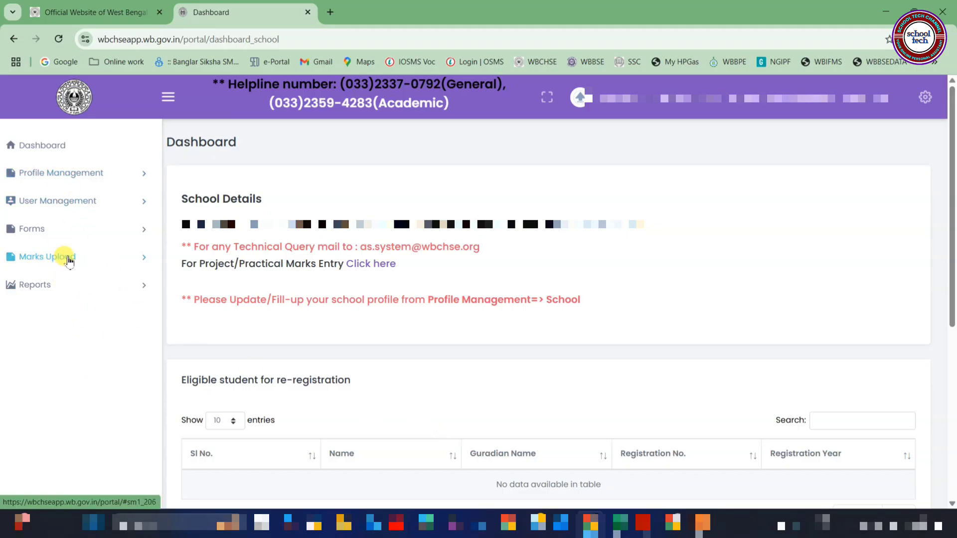
{"action": "left_click", "coordinate": [48, 264]}
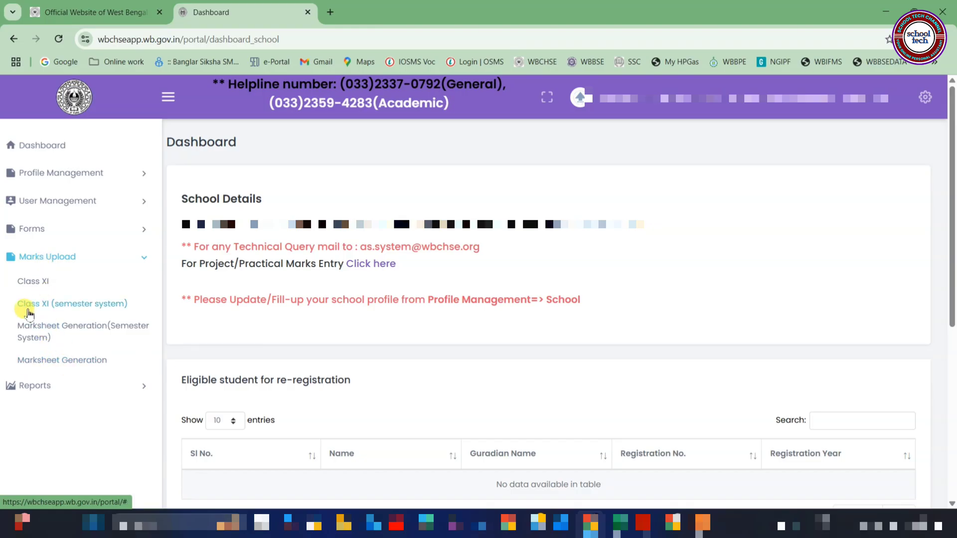
{"action": "left_click", "coordinate": [85, 310]}
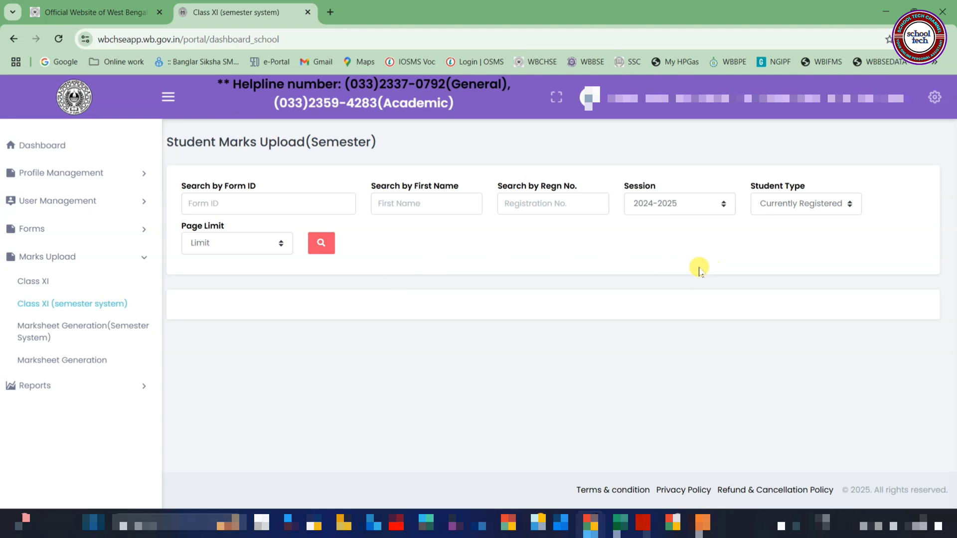
List the currently registered students of session 2024-2025 with a page limit of 500.
{"action": "left_click", "coordinate": [231, 243]}
{"action": "left_click", "coordinate": [229, 353]}
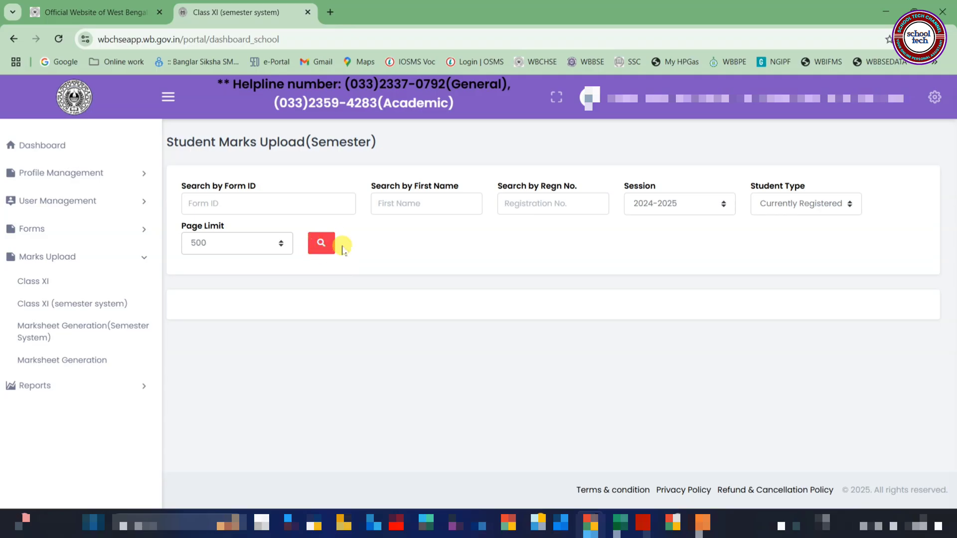
{"action": "left_click", "coordinate": [321, 244]}
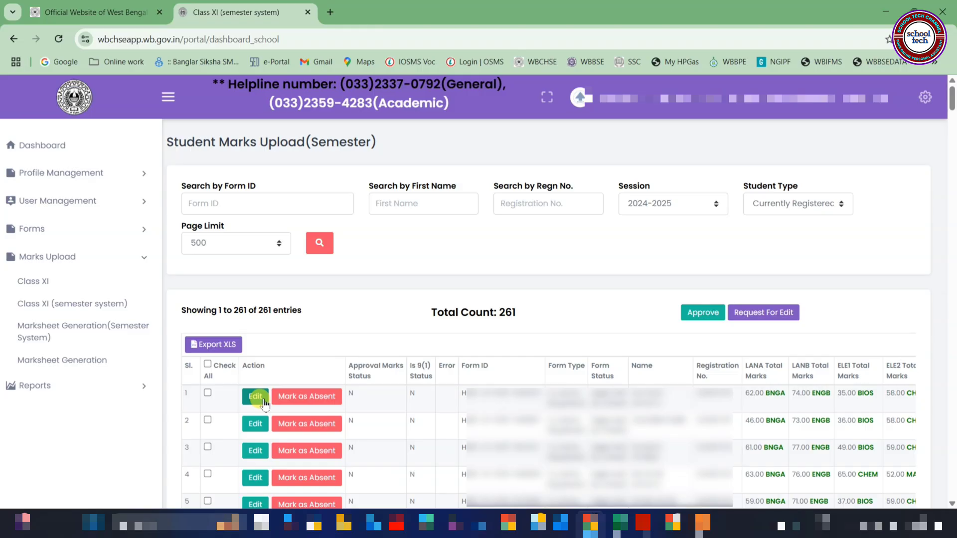
Select the students in rows 1, 3 and 4 of the marks list individually.
{"action": "left_click", "coordinate": [208, 368]}
{"action": "left_click", "coordinate": [208, 365]}
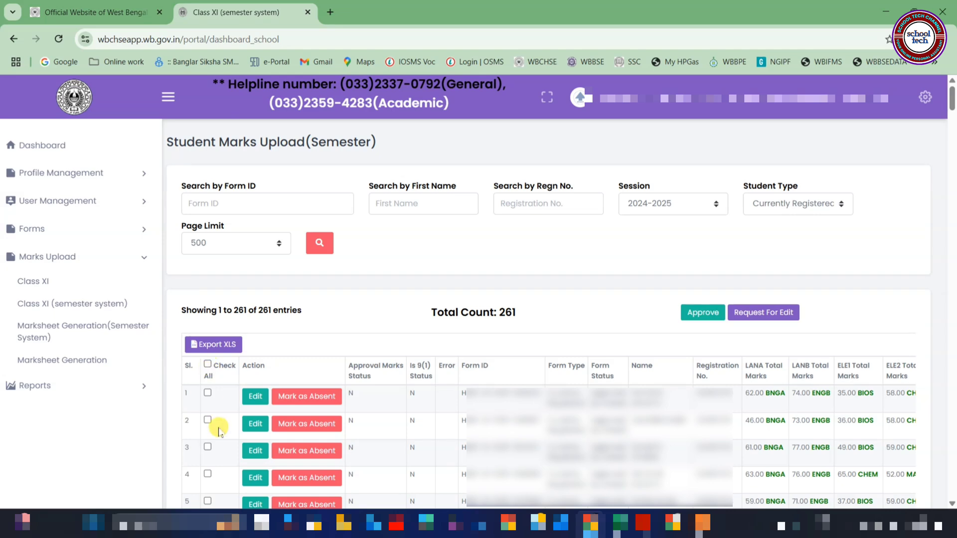
{"action": "left_click", "coordinate": [208, 394]}
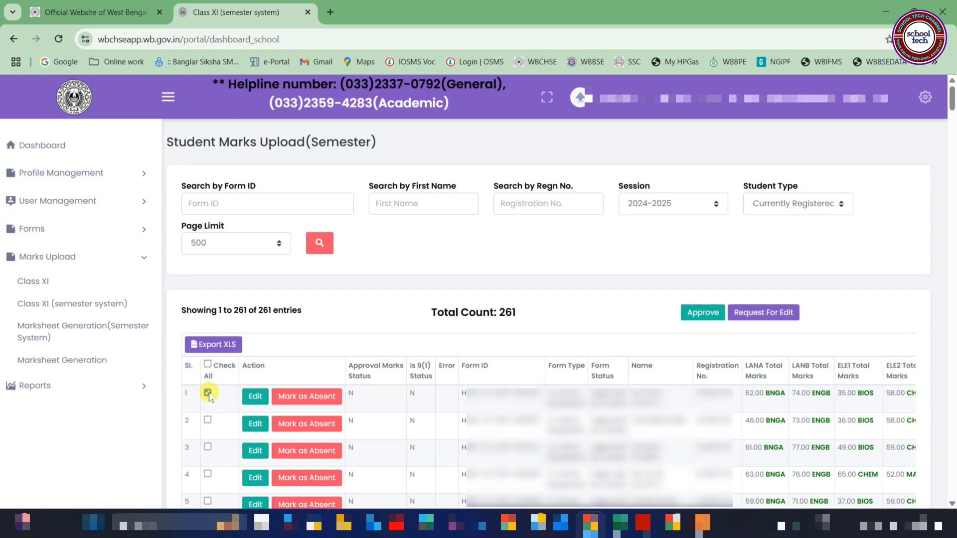
{"action": "left_click", "coordinate": [208, 447]}
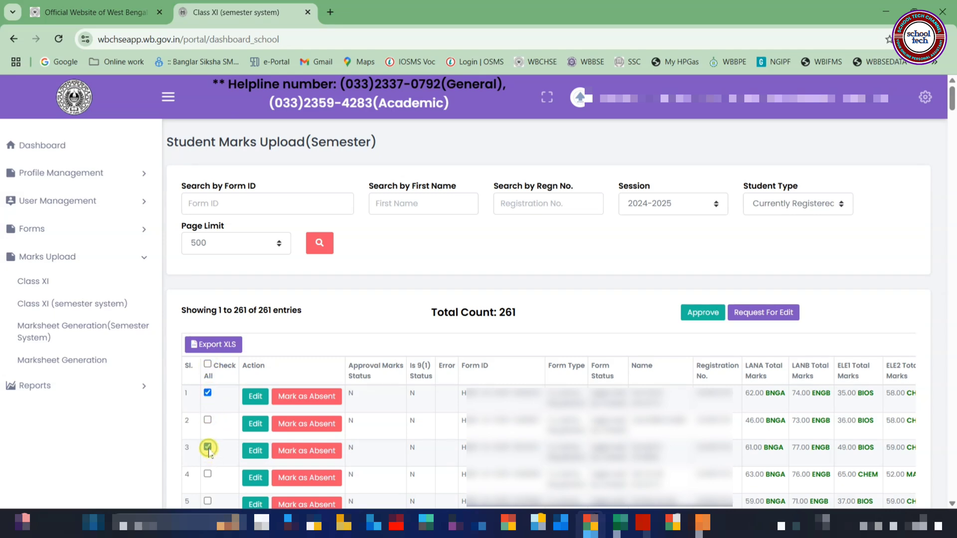
{"action": "left_click", "coordinate": [208, 474]}
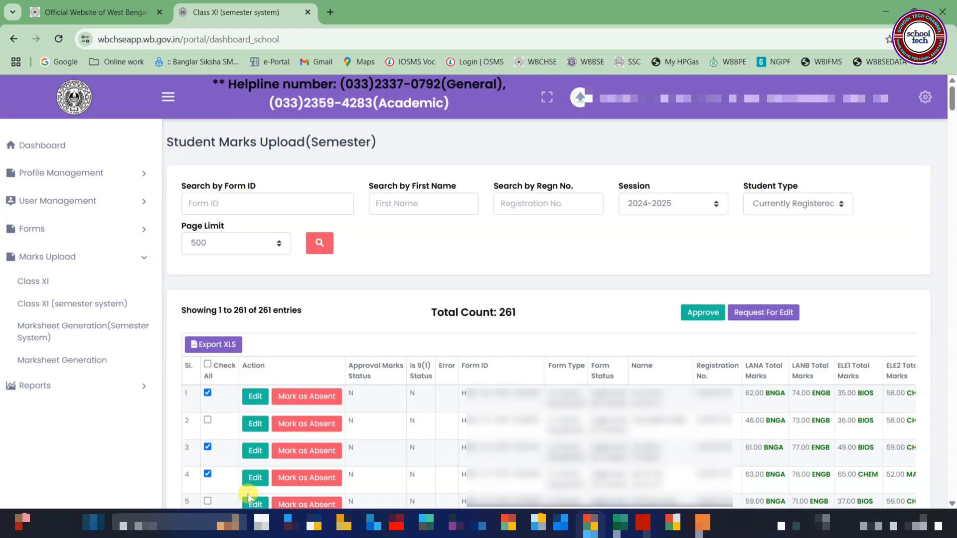
Select all students in the marks list and approve their marks, confirming the approval.
{"action": "left_click", "coordinate": [207, 364]}
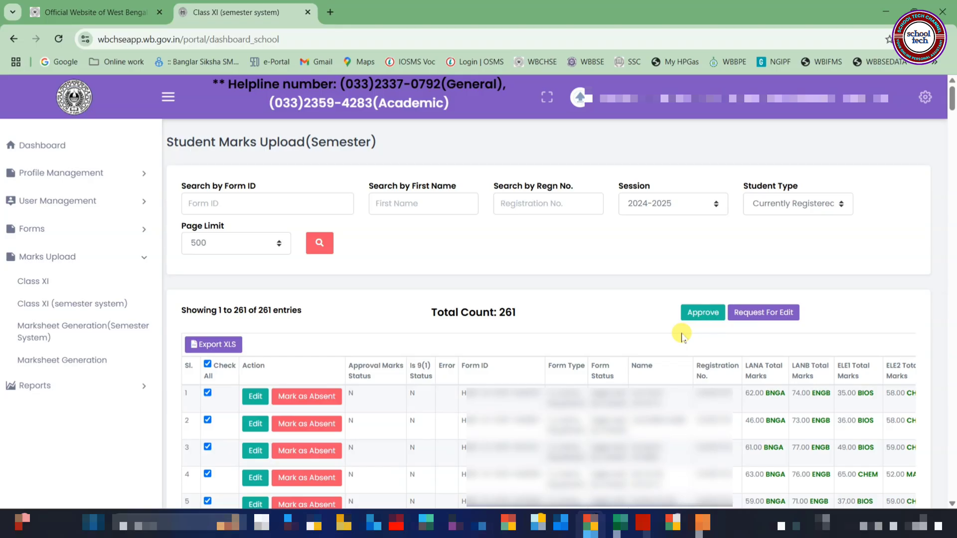
{"action": "left_click", "coordinate": [699, 314]}
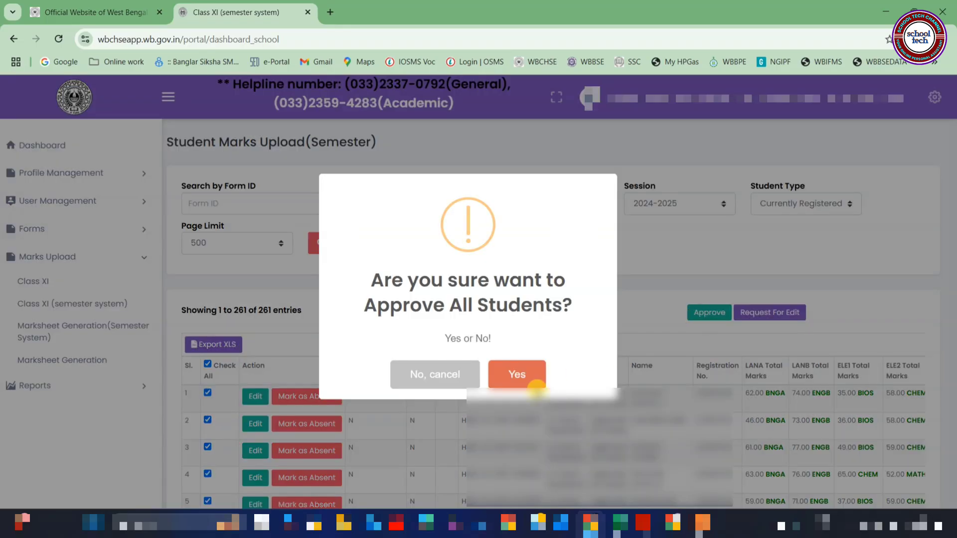
{"action": "left_click", "coordinate": [523, 377]}
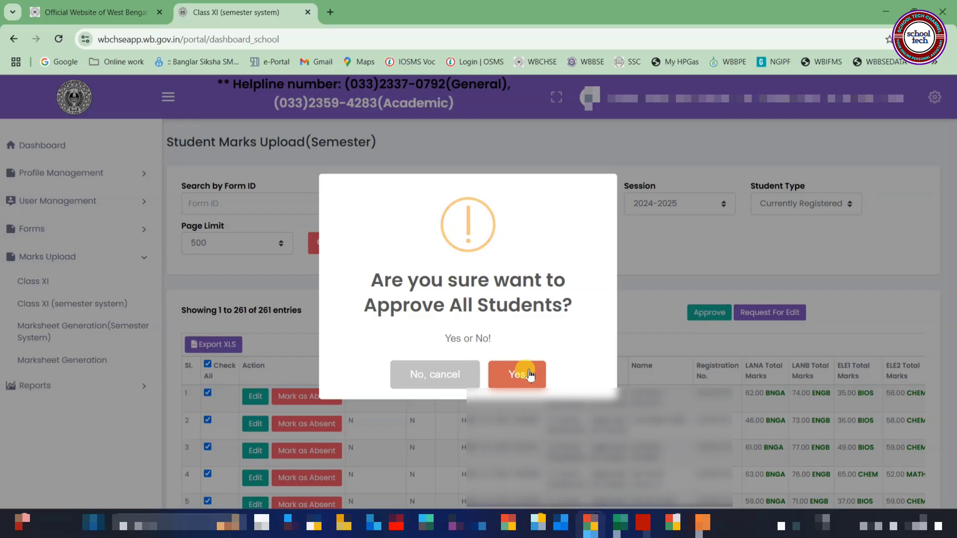
{"action": "left_click", "coordinate": [529, 375]}
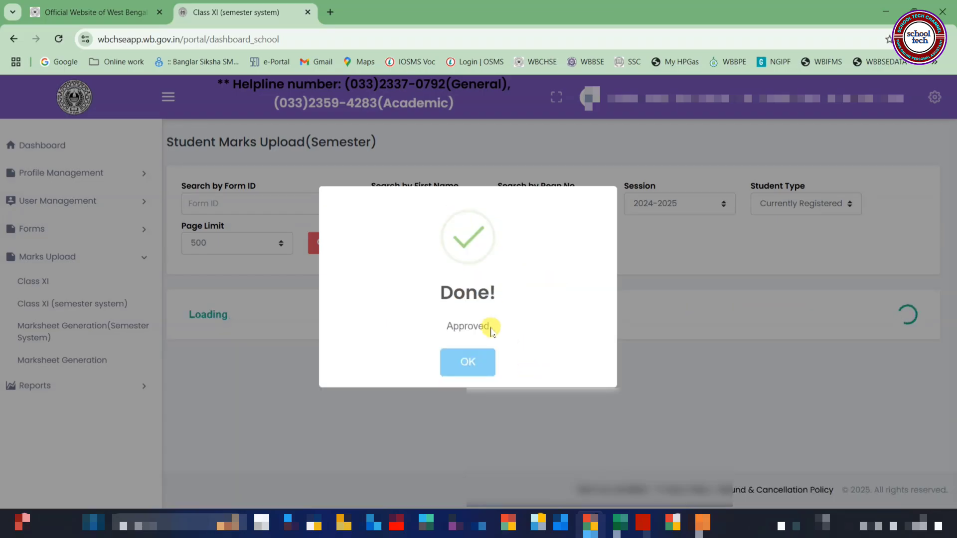
{"action": "left_click", "coordinate": [474, 364]}
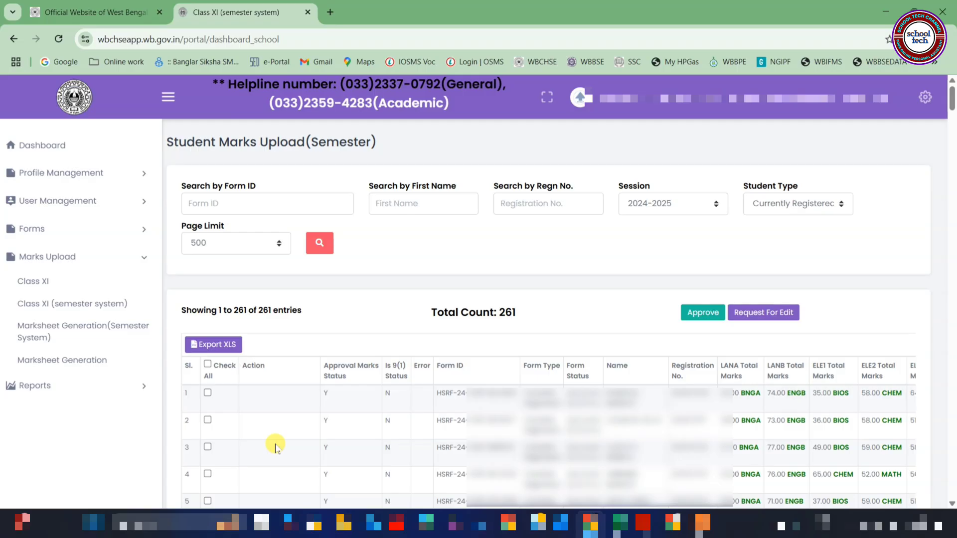
Request an edit of the first student's approved marks, giving "correction" as the reason.
{"action": "left_click", "coordinate": [207, 394]}
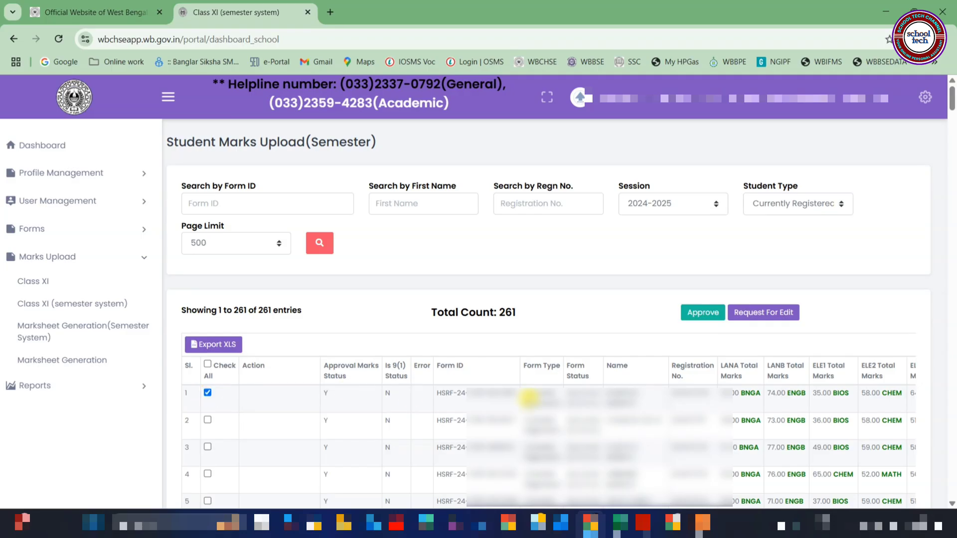
{"action": "left_click", "coordinate": [766, 321]}
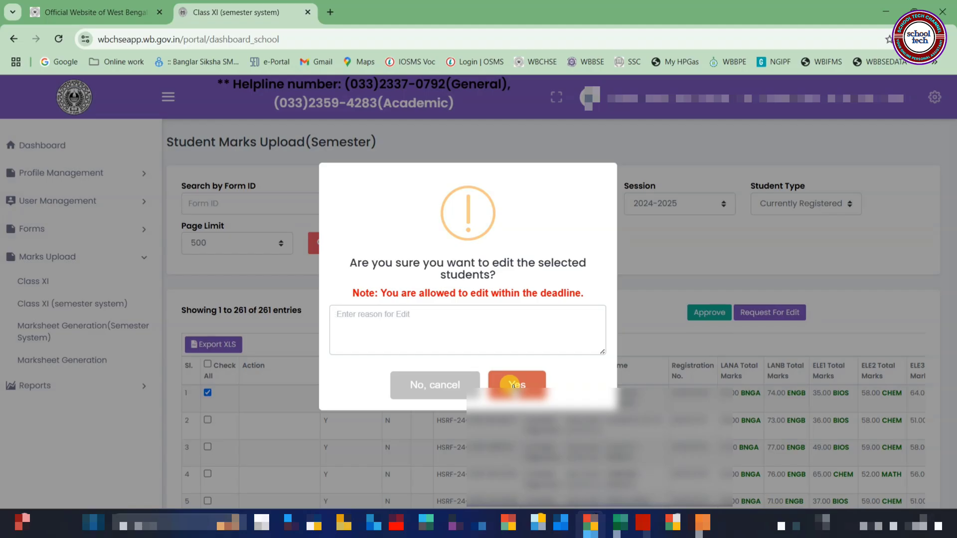
{"action": "type", "text": "correction"}
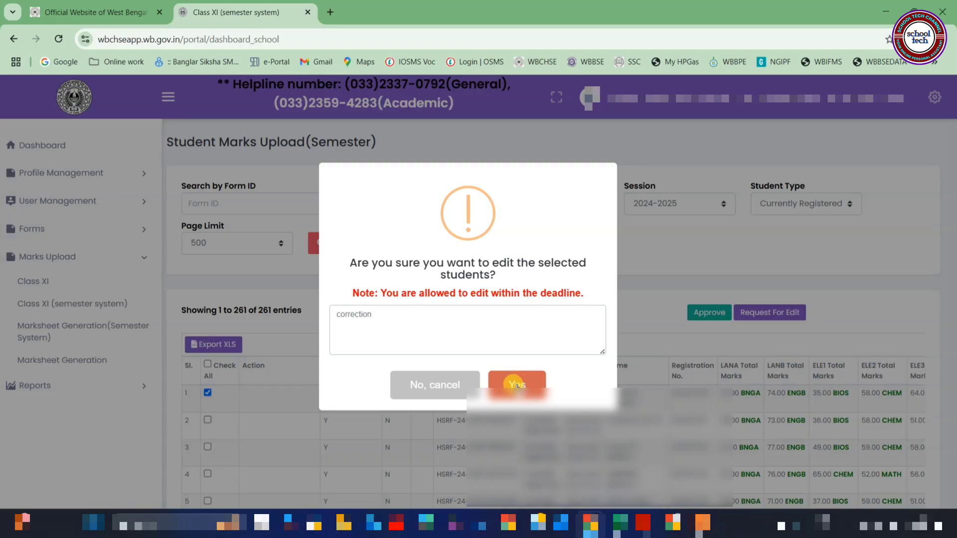
{"action": "left_click", "coordinate": [517, 384]}
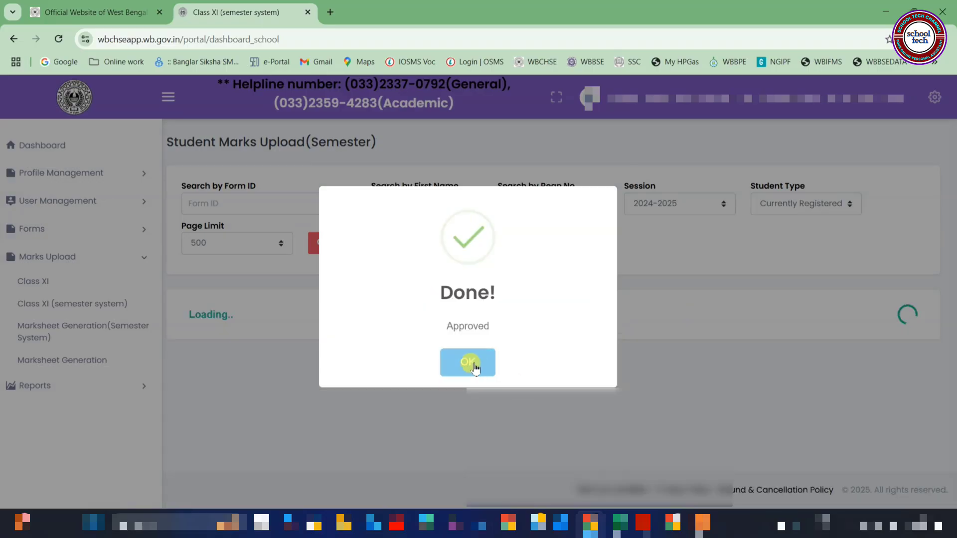
{"action": "left_click", "coordinate": [469, 361]}
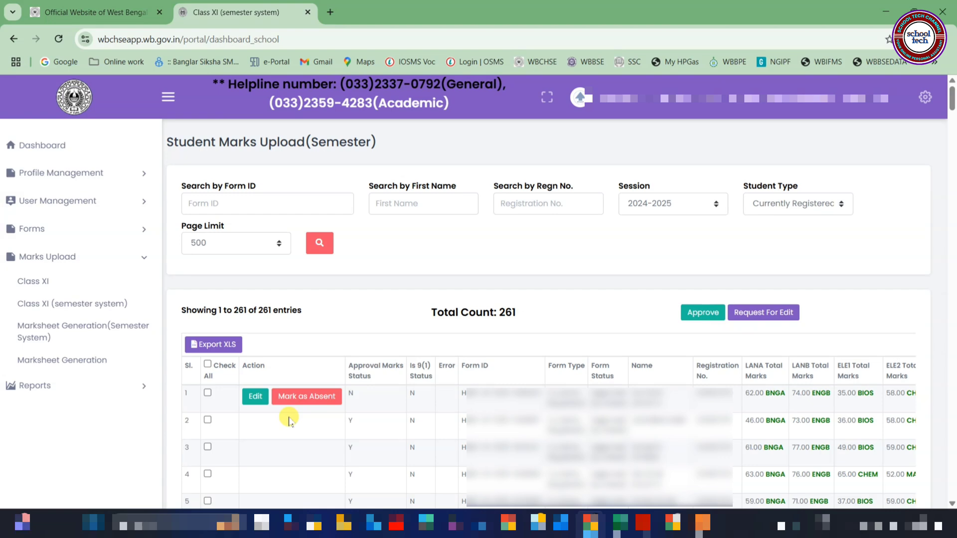
Approve the marks of only the first student in the list again and confirm.
{"action": "left_click", "coordinate": [208, 394]}
{"action": "left_click", "coordinate": [699, 314]}
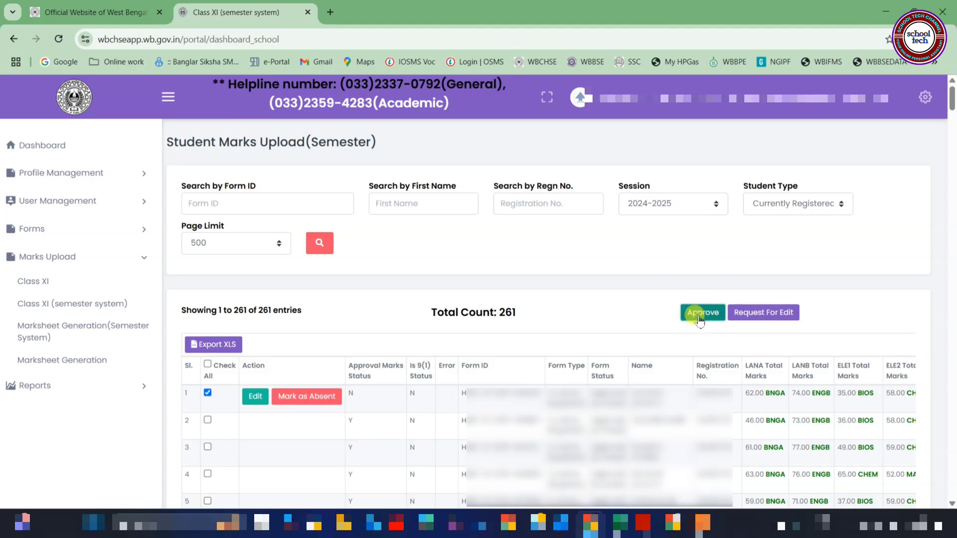
{"action": "left_click", "coordinate": [515, 387]}
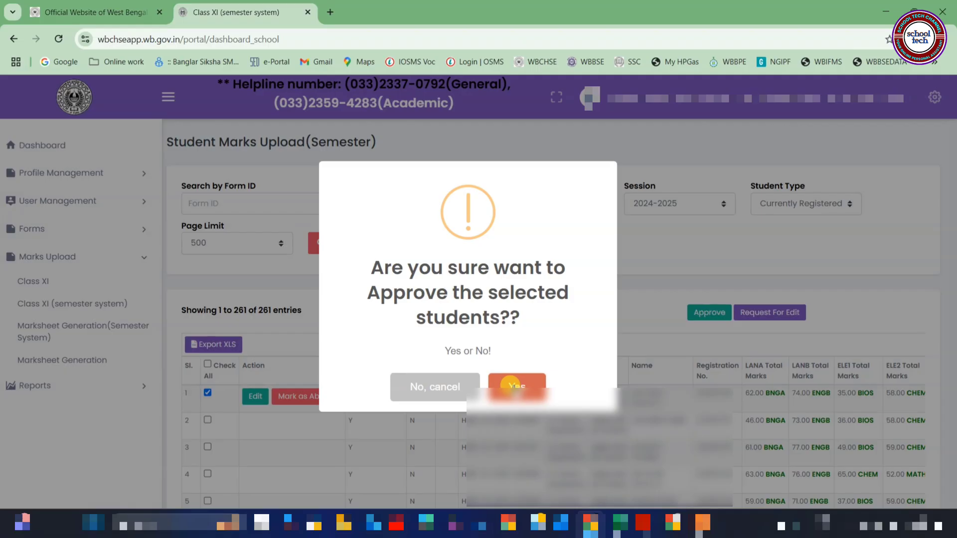
{"action": "left_click", "coordinate": [515, 387]}
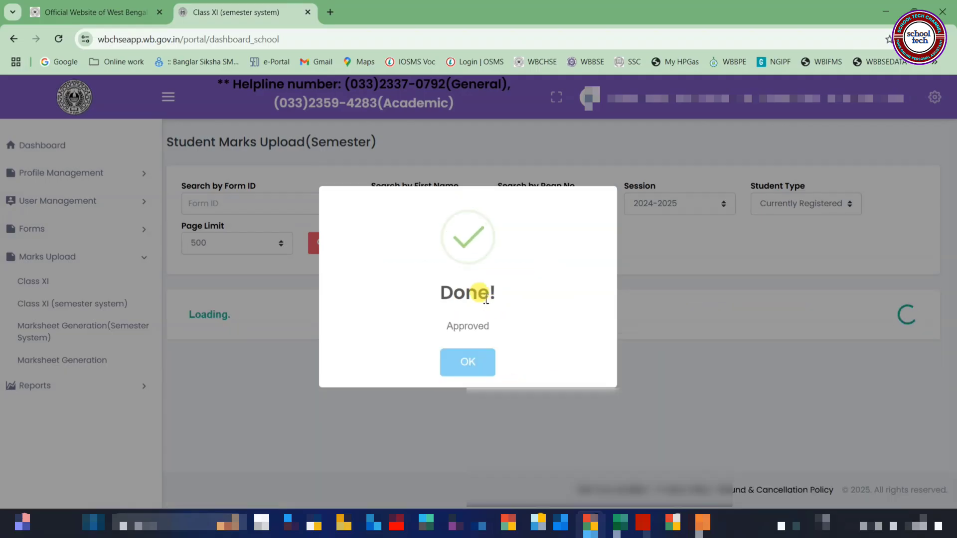
{"action": "left_click", "coordinate": [471, 360]}
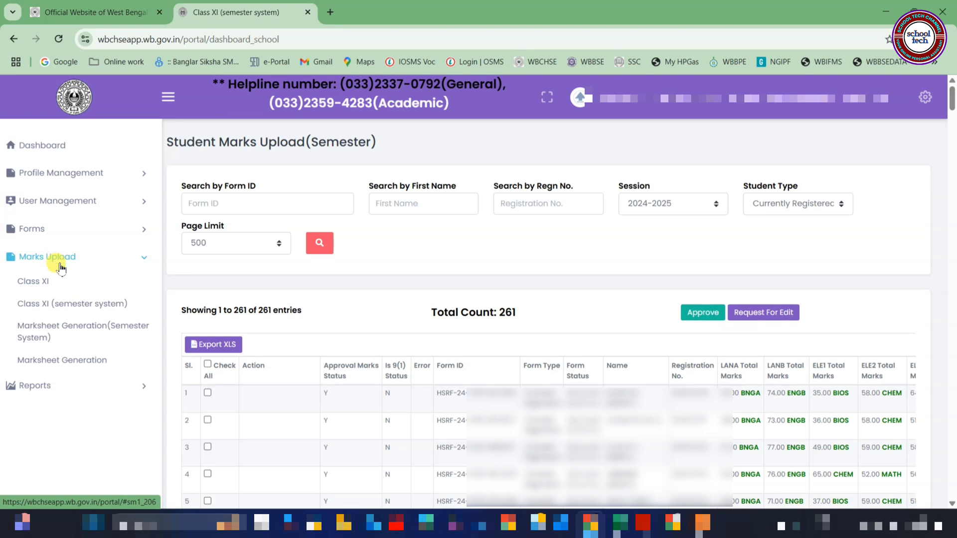
Open semester-system marksheet generation and list the currently registered students for session 2024-2025.
{"action": "left_click", "coordinate": [85, 331]}
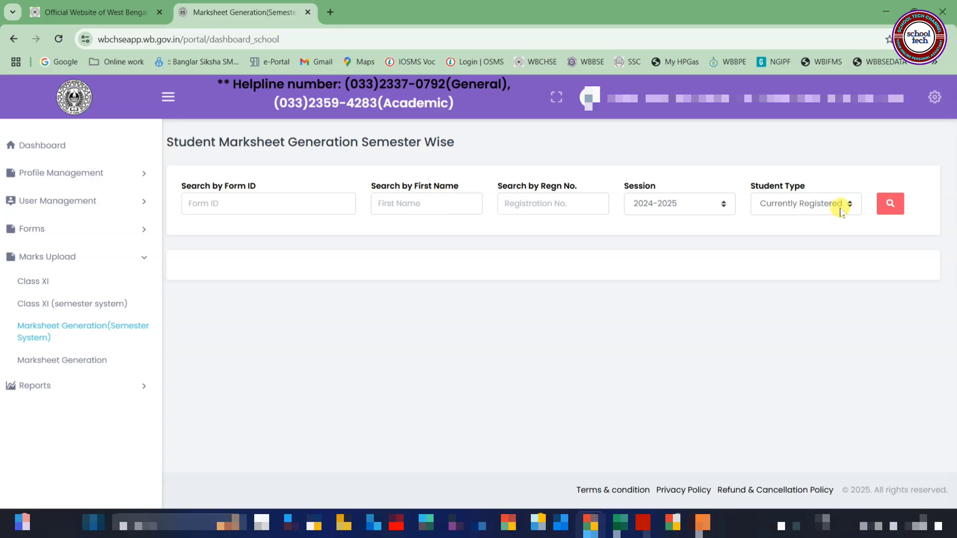
{"action": "left_click", "coordinate": [674, 204]}
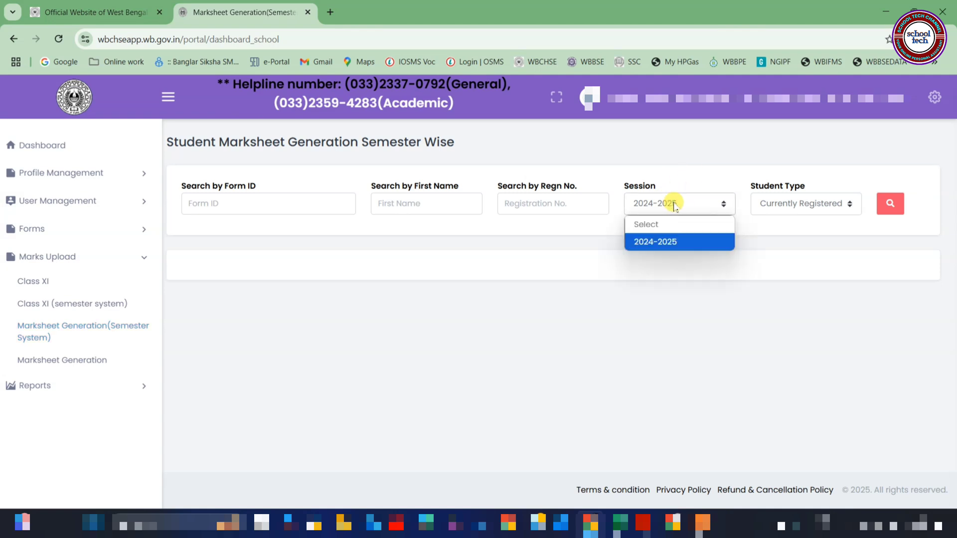
{"action": "left_click", "coordinate": [671, 241]}
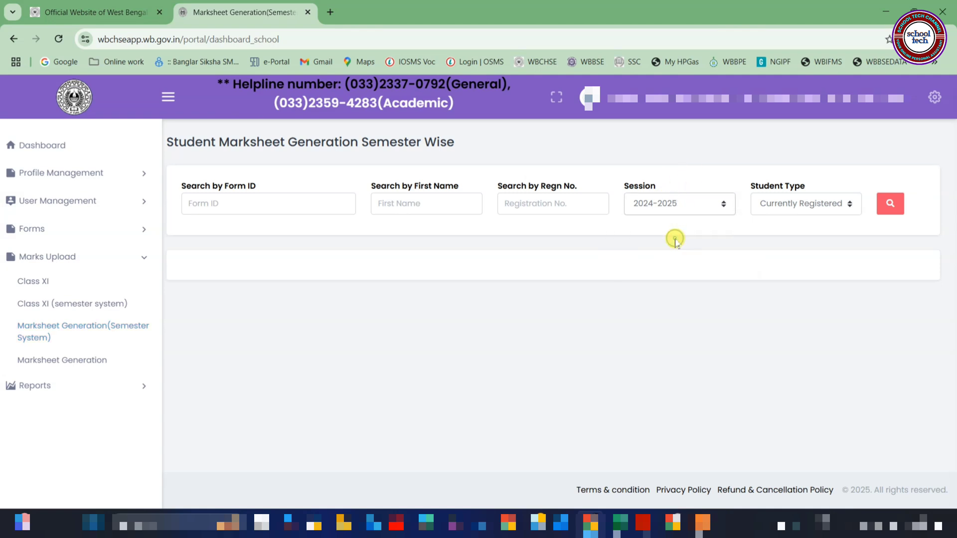
{"action": "left_click", "coordinate": [891, 204]}
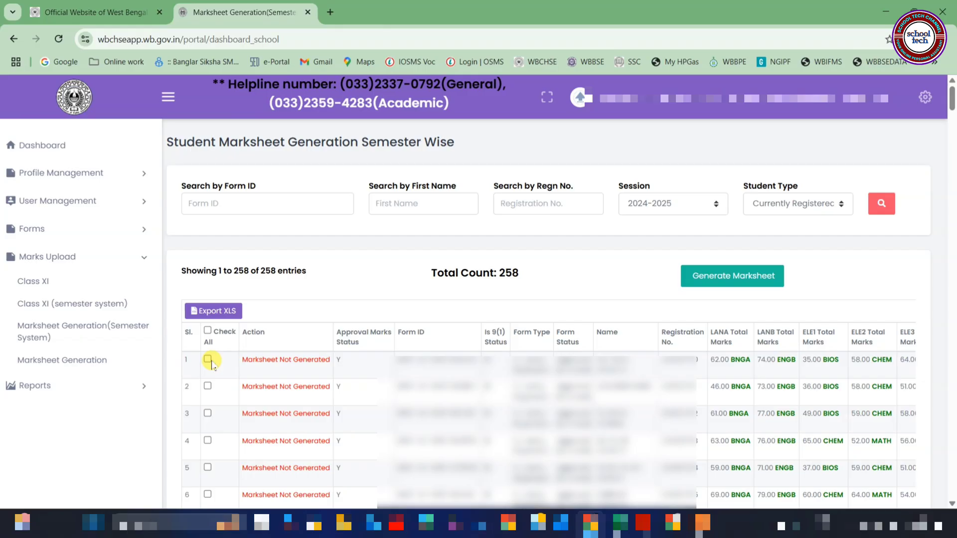
Generate the marksheets for all listed students and view the first student's marksheet.
{"action": "left_click", "coordinate": [208, 334]}
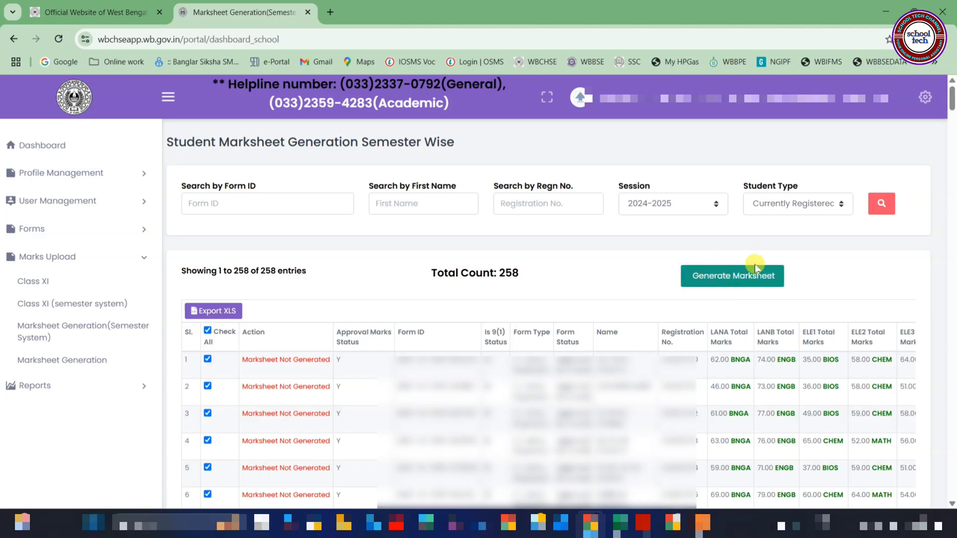
{"action": "left_click", "coordinate": [737, 277]}
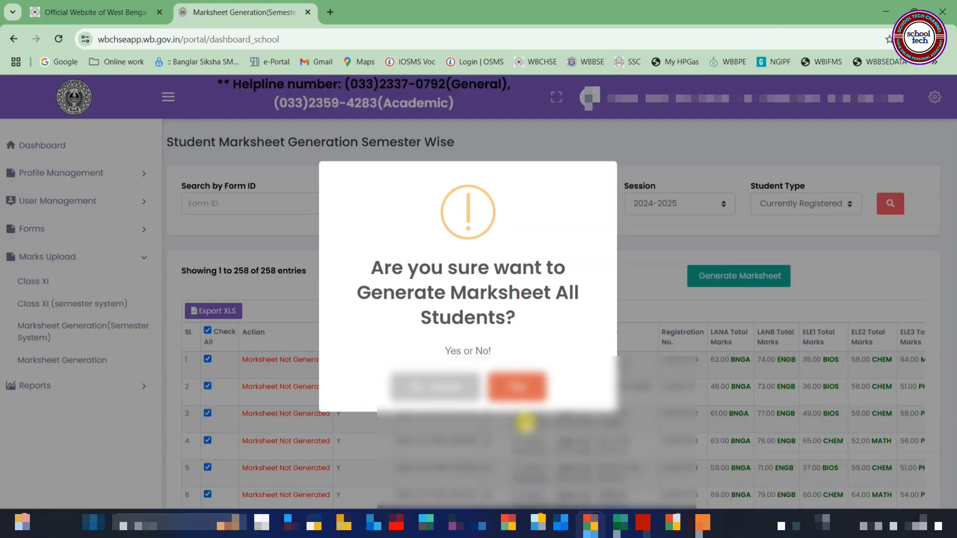
{"action": "left_click", "coordinate": [513, 390]}
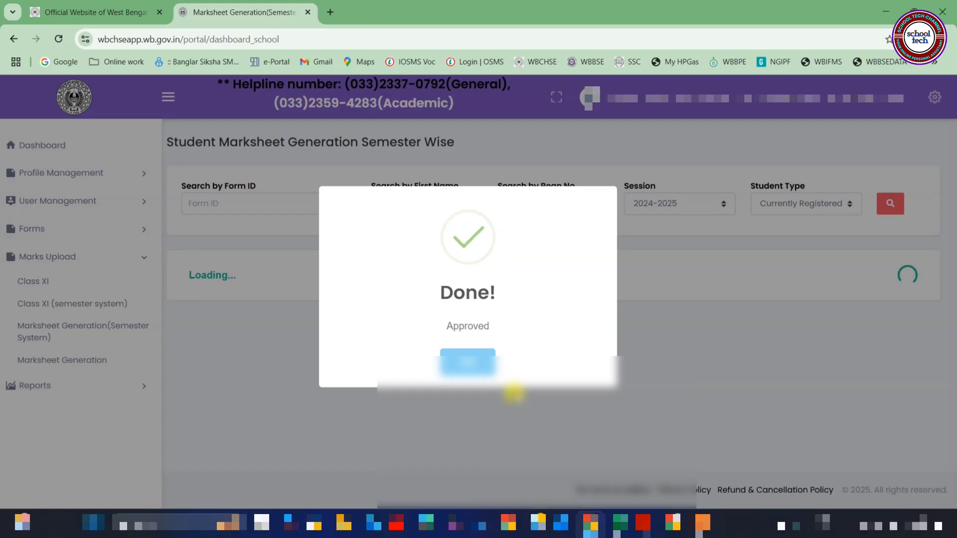
{"action": "left_click", "coordinate": [473, 356]}
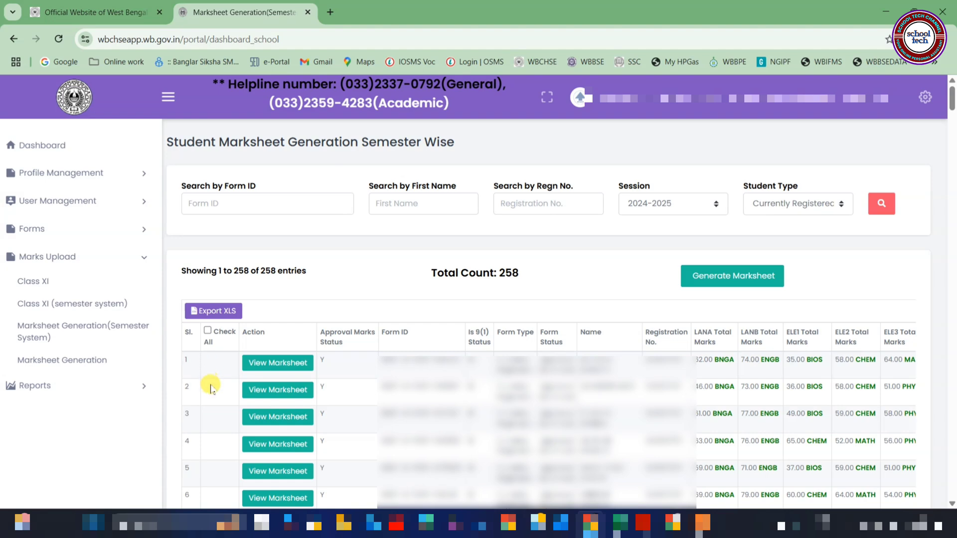
{"action": "left_click", "coordinate": [277, 363]}
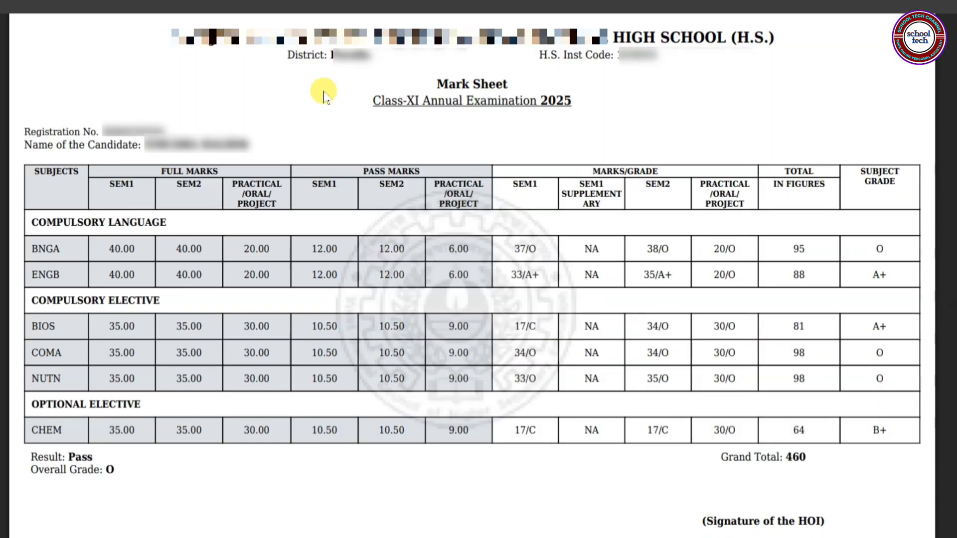